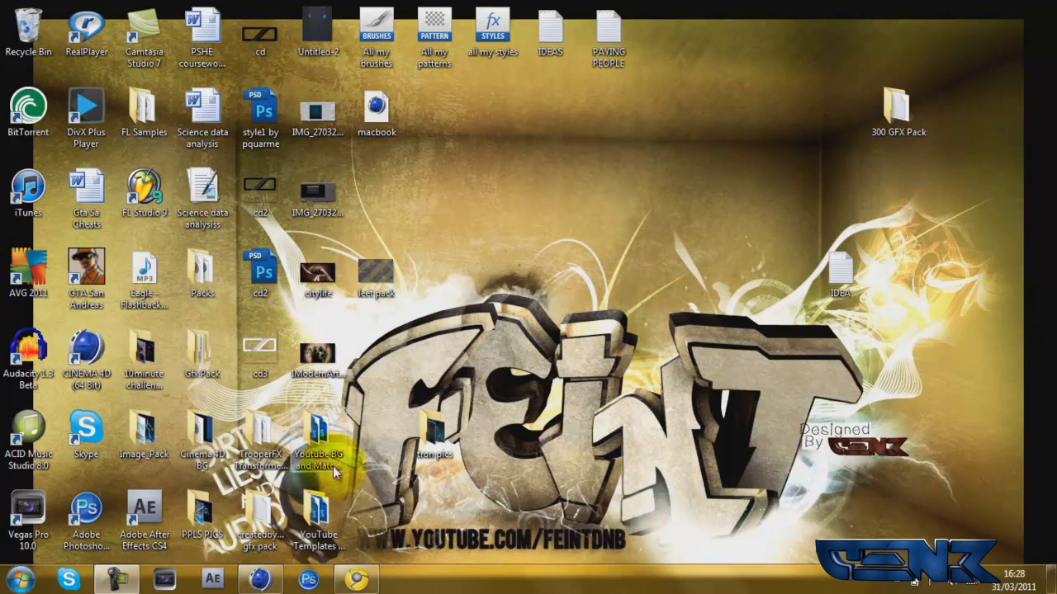
Step: Bring the HELLO scene back to the front and render a viewport preview of the 3D text
mouse_move(258, 583)
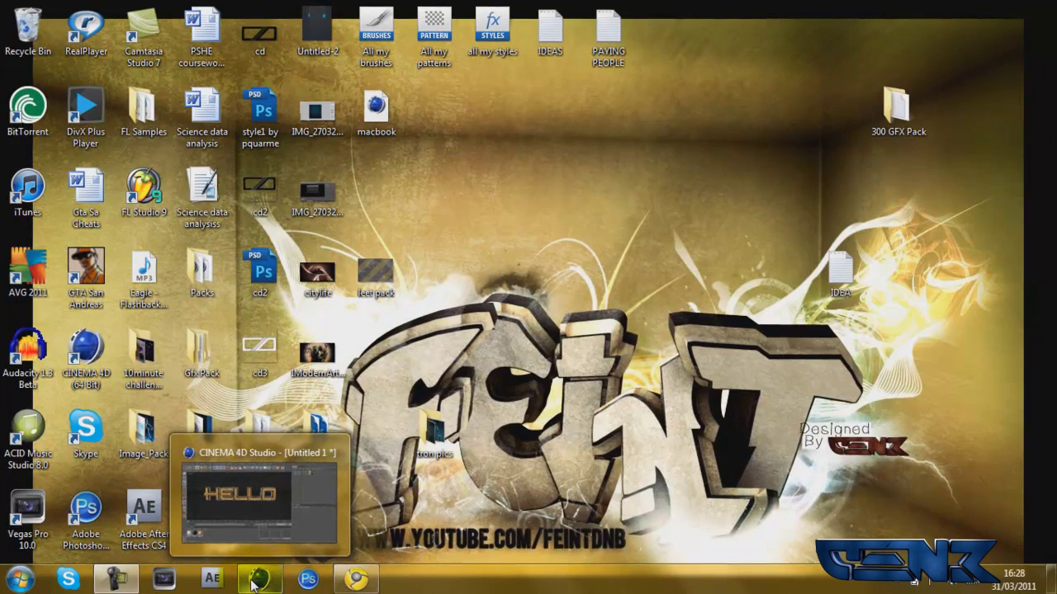
left_click(255, 584)
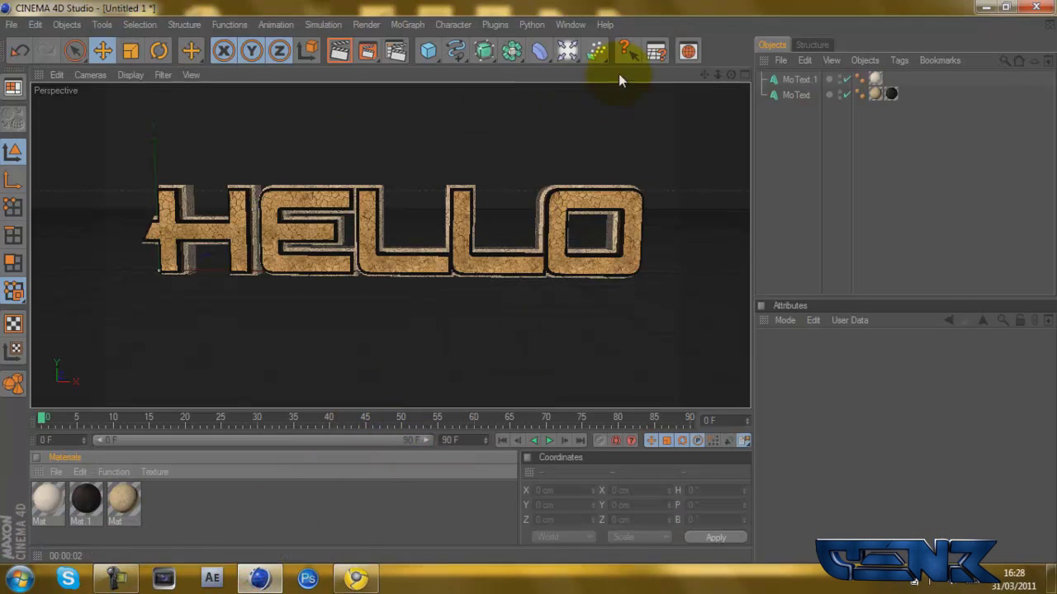
left_click(807, 147)
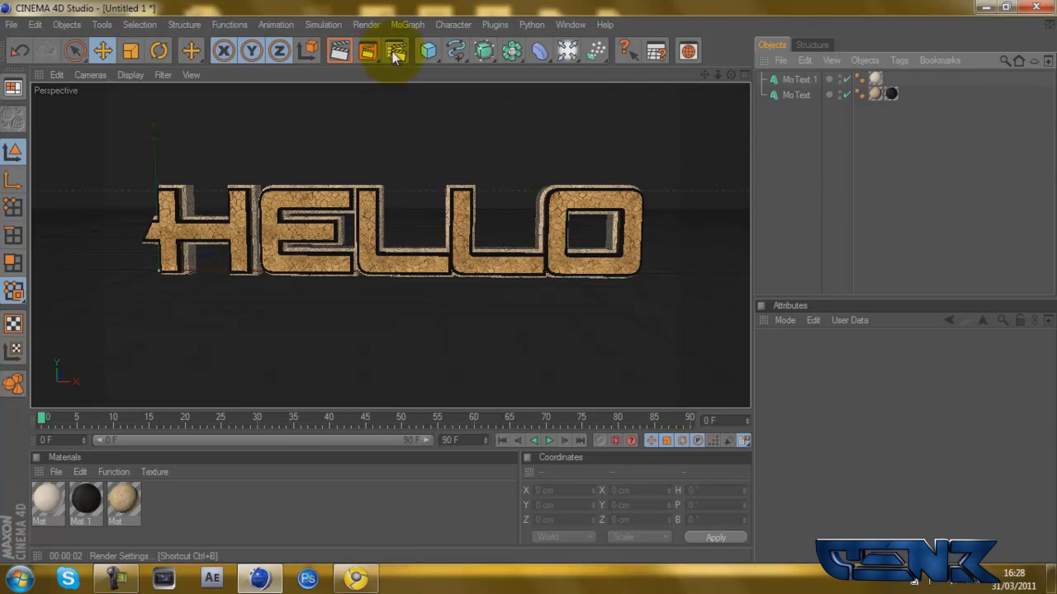
left_click(334, 50)
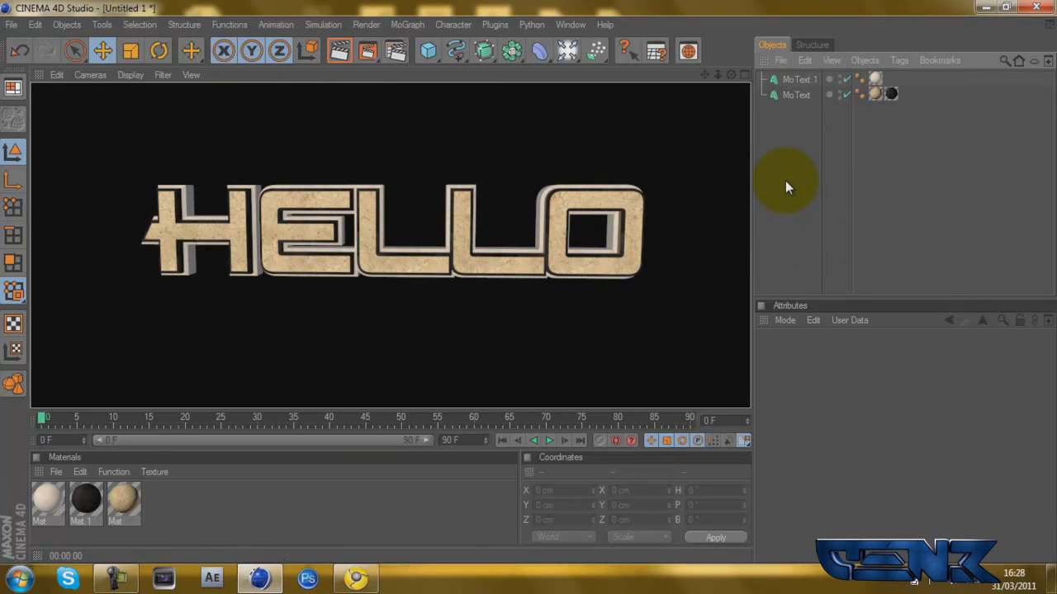
Step: Tick Ambient Occlusion in the render settings and re-render the viewport to show HELLO with occlusion shading
left_click(392, 54)
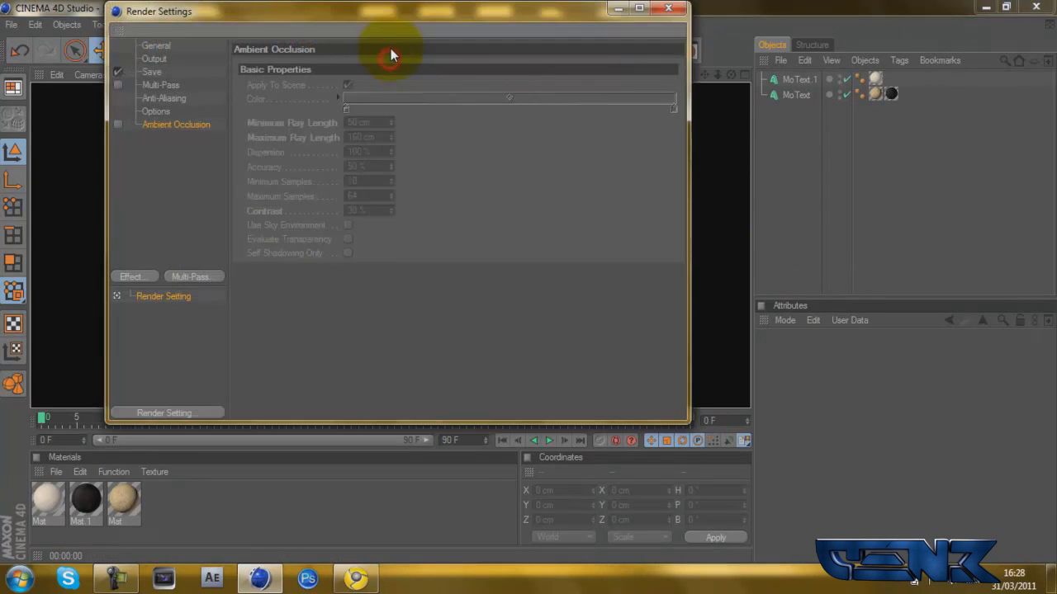
left_click(667, 9)
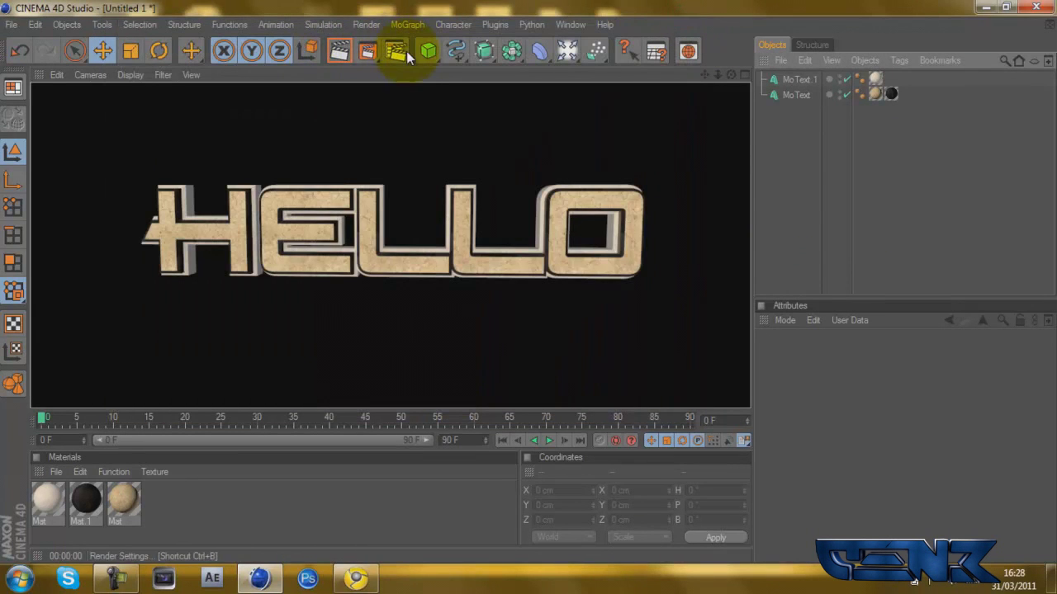
left_click(394, 53)
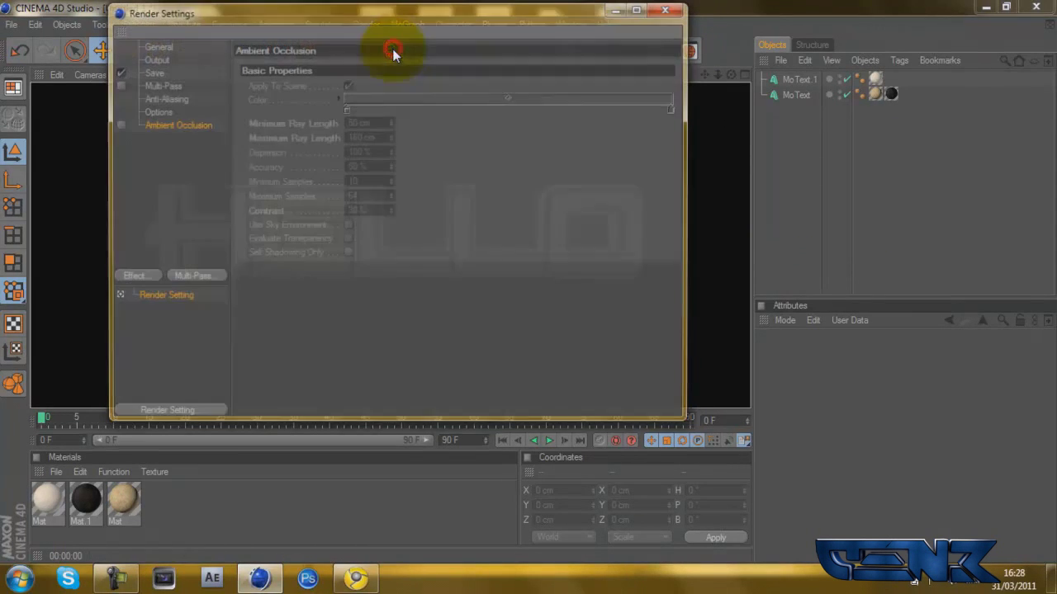
left_click(118, 125)
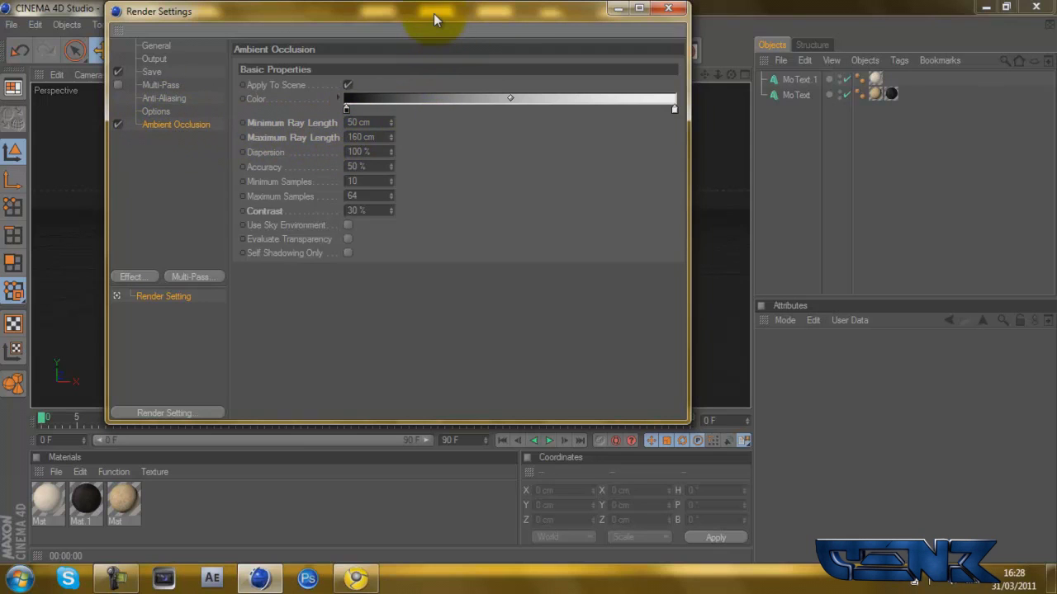
left_click_drag(434, 13, 467, 63)
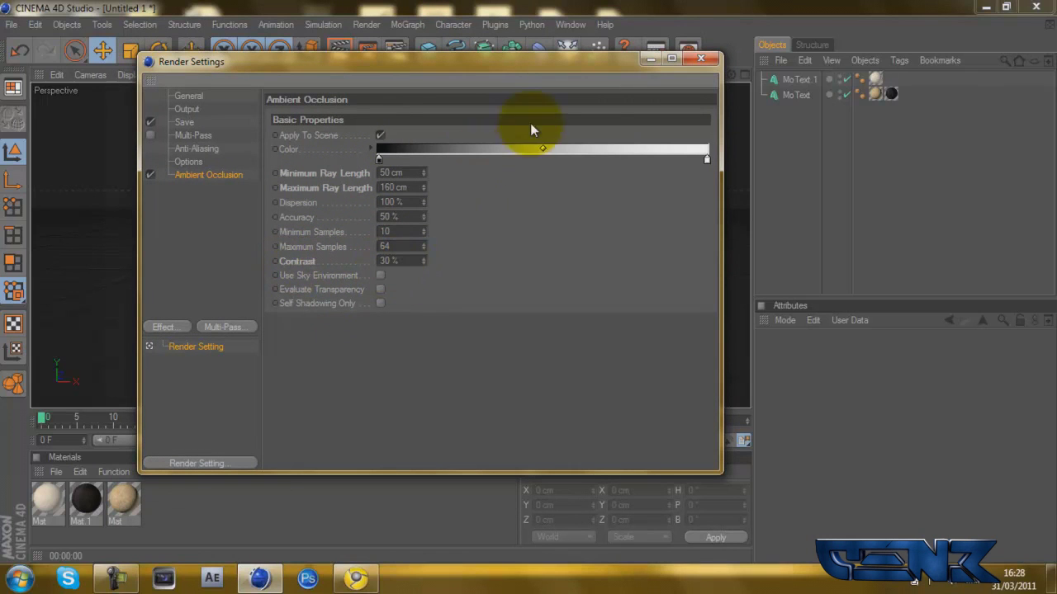
left_click(701, 59)
left_click(338, 52)
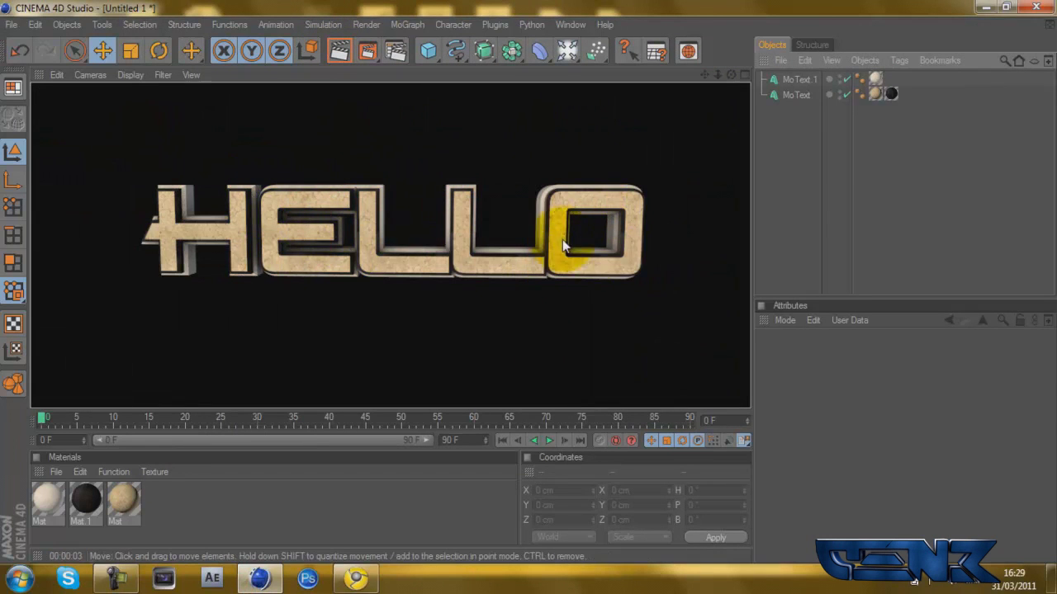
Step: Set the render save path to a Desktop file named 'dkglkdsjglk'
left_click(397, 51)
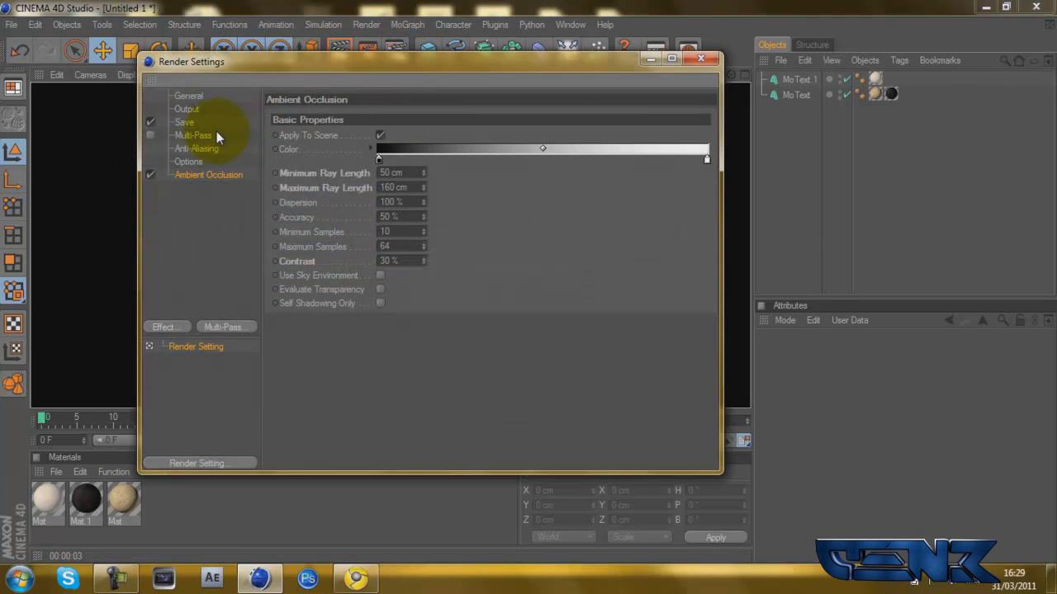
left_click(182, 111)
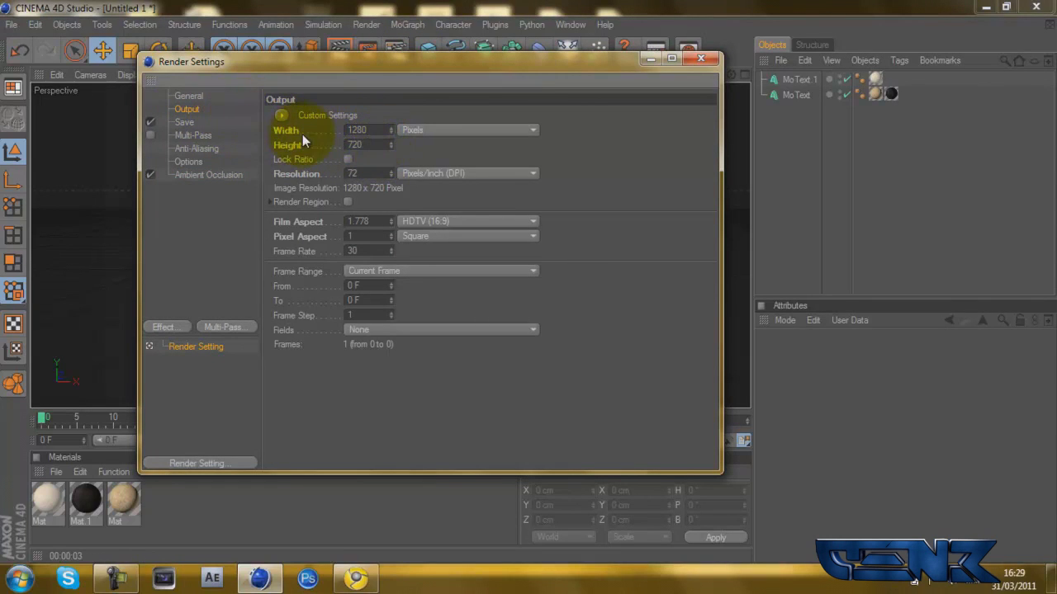
left_click(185, 122)
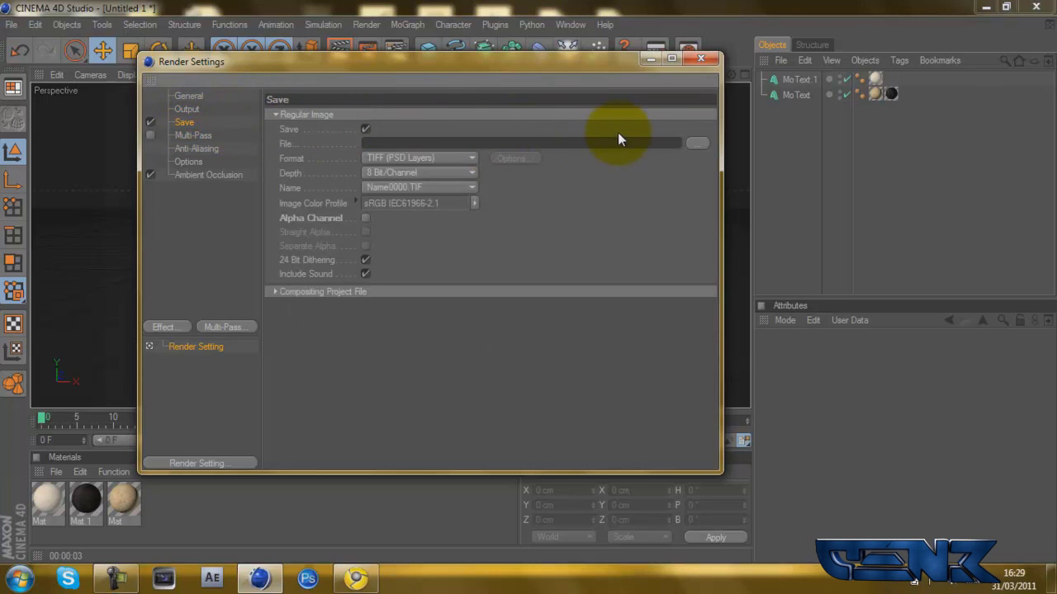
left_click(698, 144)
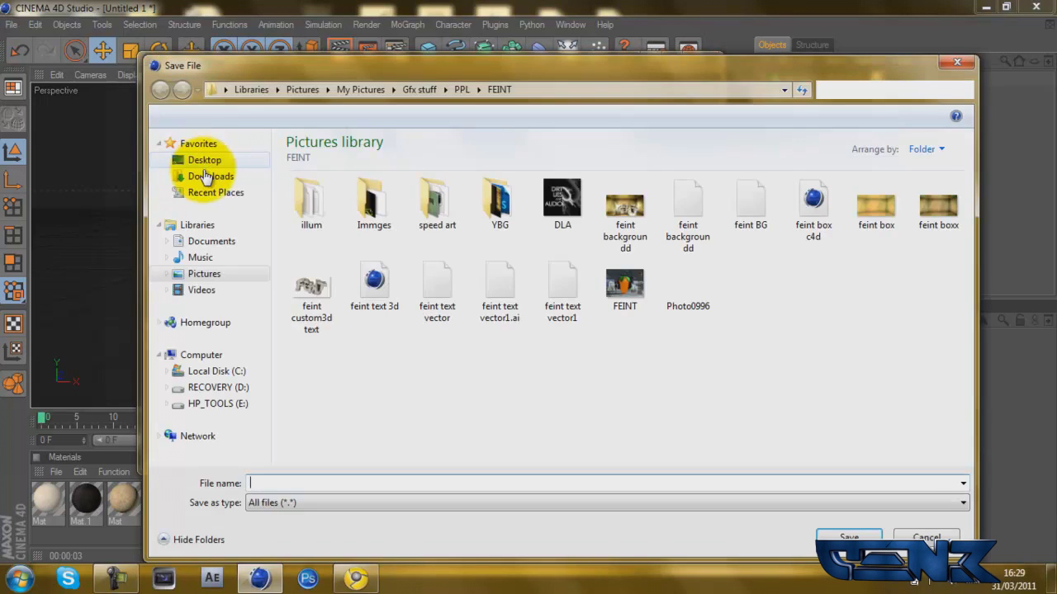
left_click(213, 165)
left_click(278, 483)
type("dkglkds")
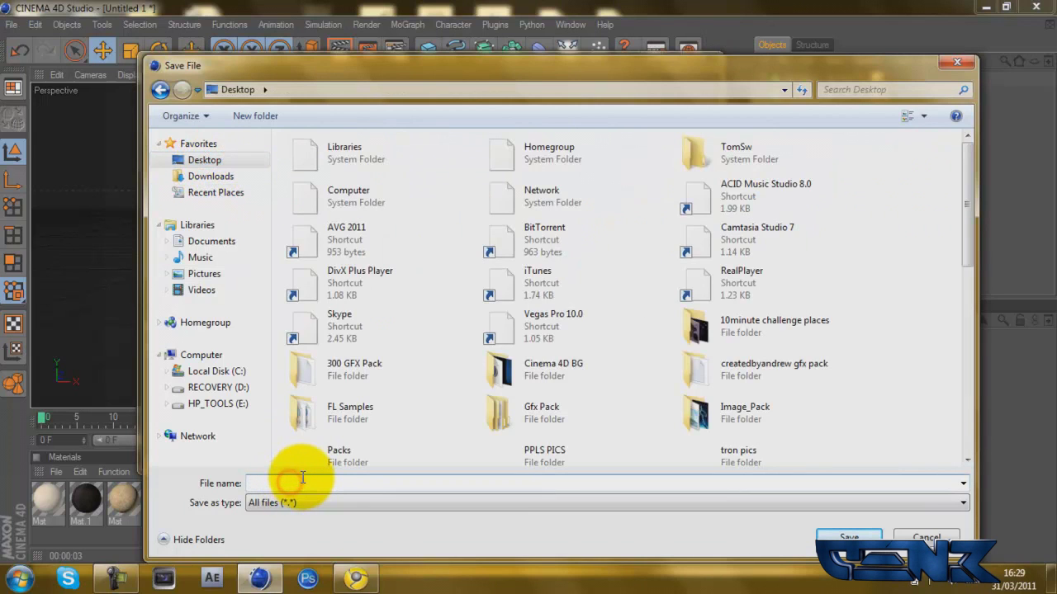
type("jglk")
key("Return")
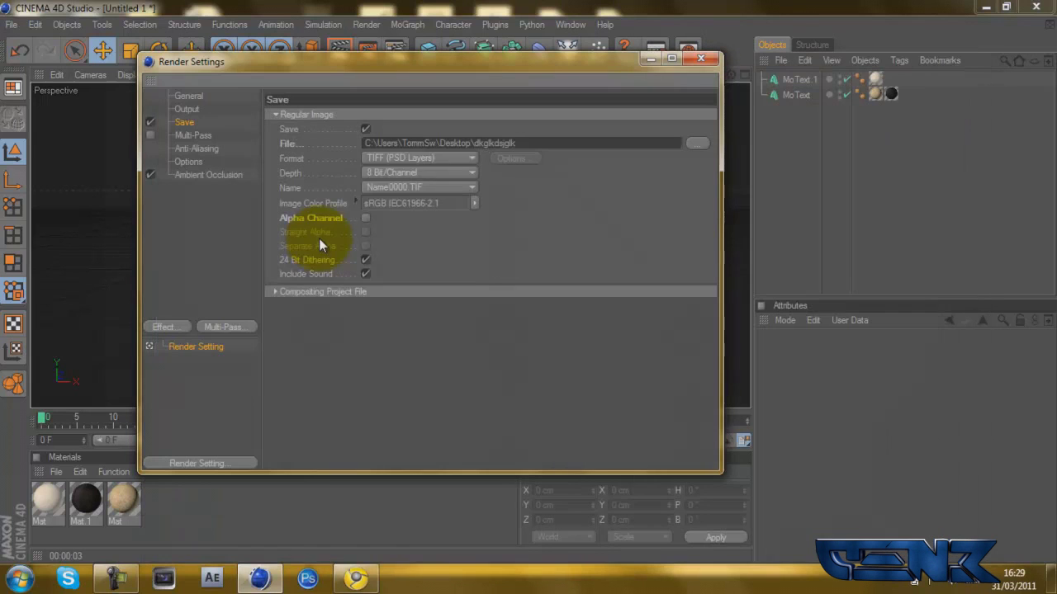
Step: Make PNG the output format with Alpha Channel enabled
left_click(404, 157)
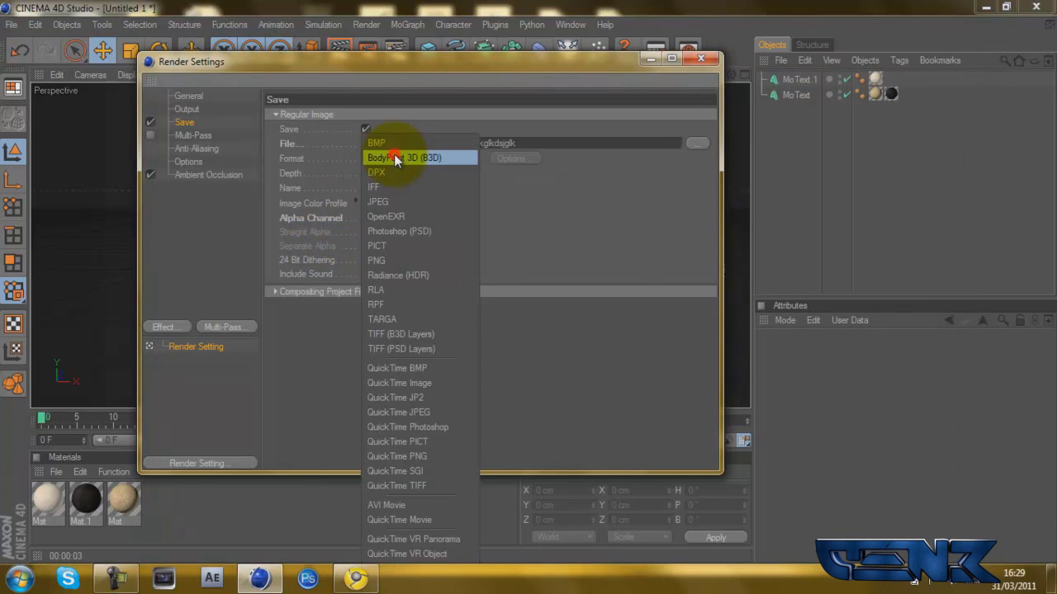
left_click(386, 263)
left_click(364, 218)
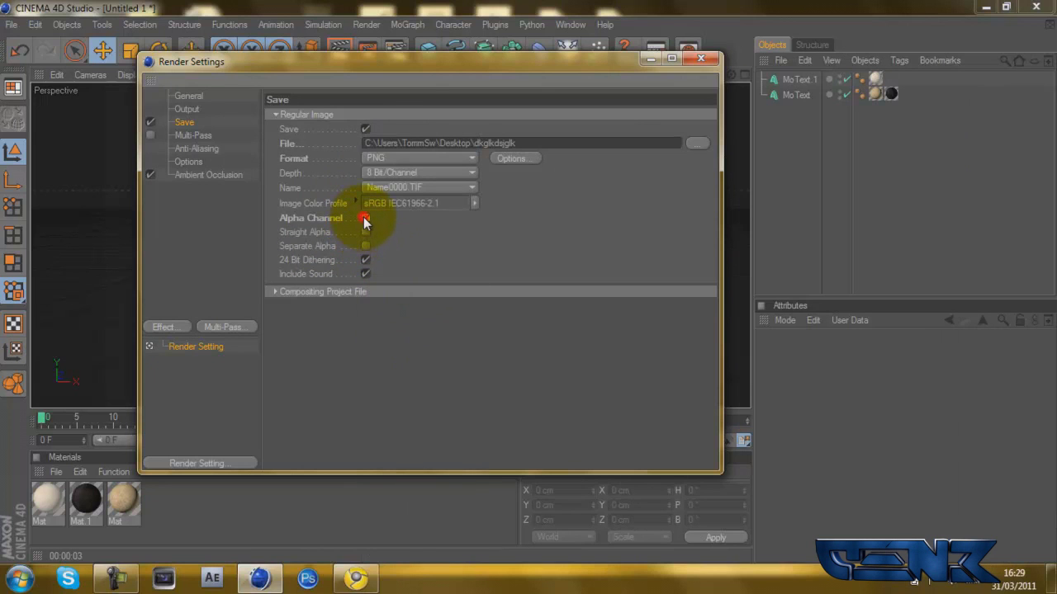
left_click_drag(416, 60, 292, 285)
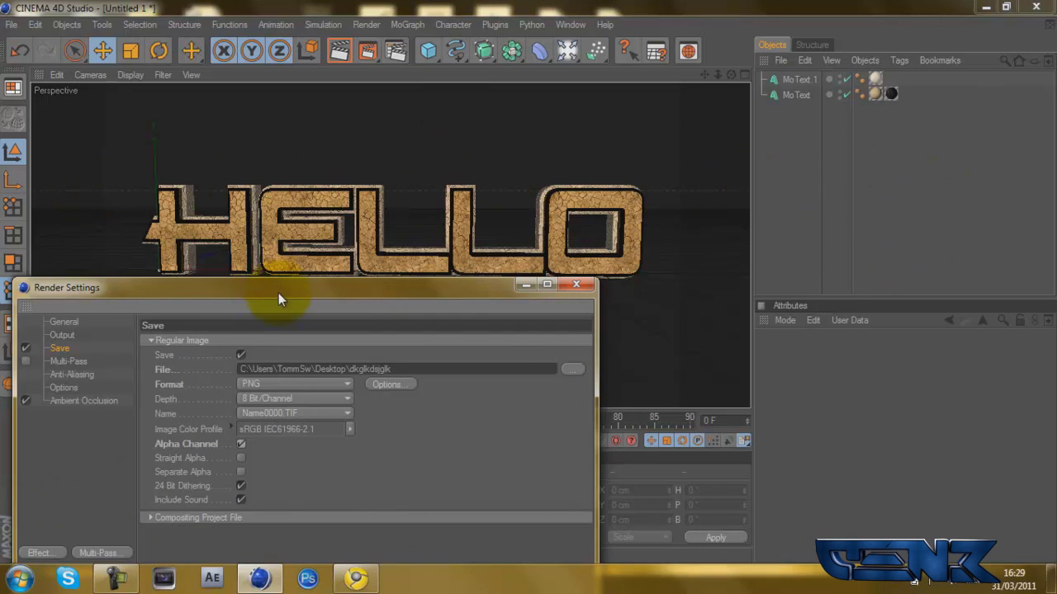
left_click_drag(279, 289, 441, 85)
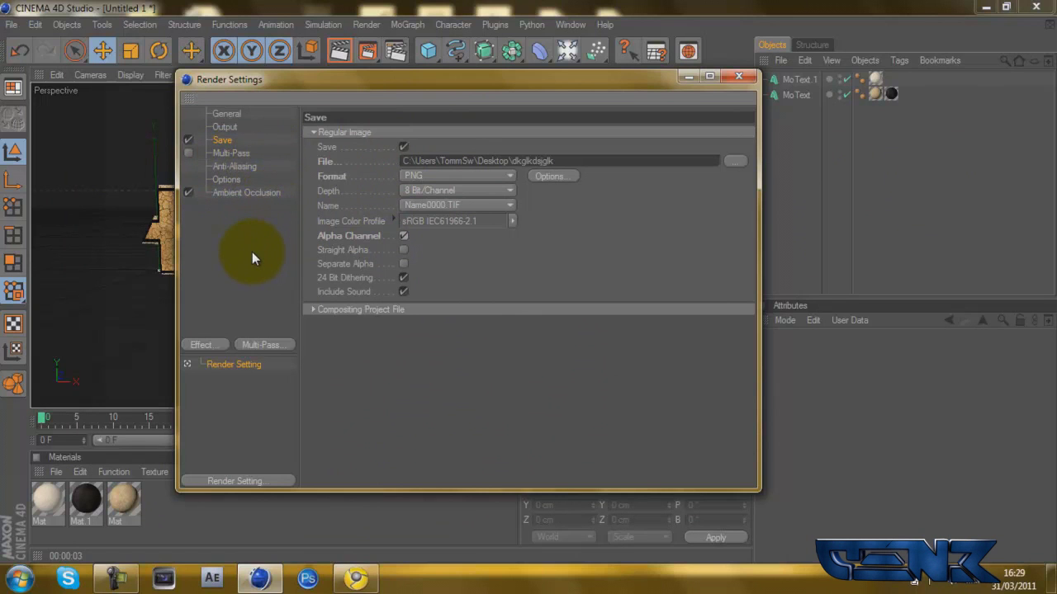
Step: Render HELLO to the Picture Viewer as a 1280x720 PNG, then minimize the finished render window
left_click(746, 74)
left_click(366, 50)
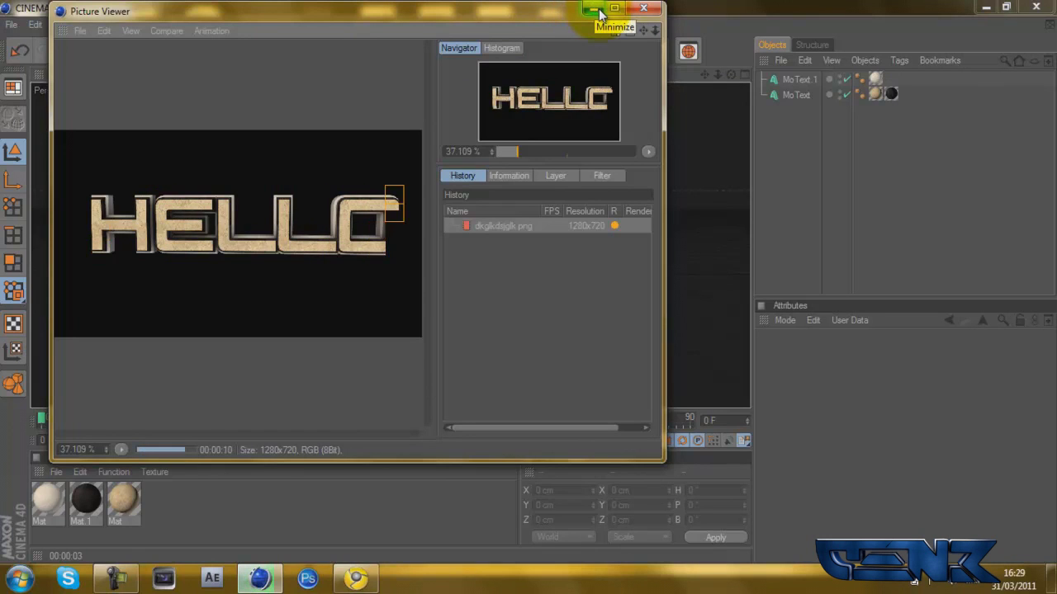
left_click(597, 11)
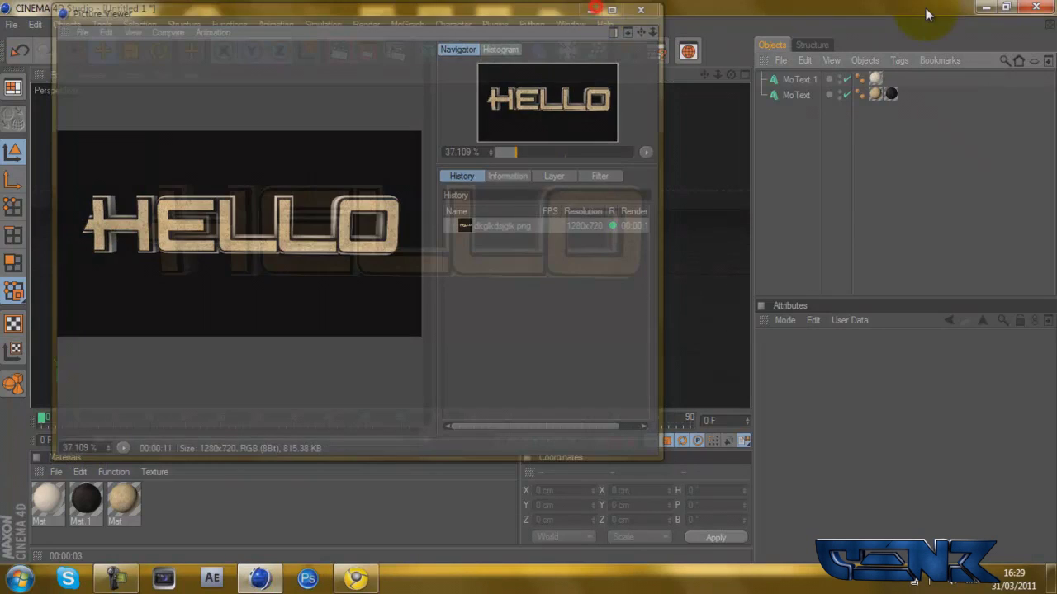
Step: Open the saved HELLO PNG from the desktop at actual size to check its transparency, then close Photo Viewer
left_click(985, 7)
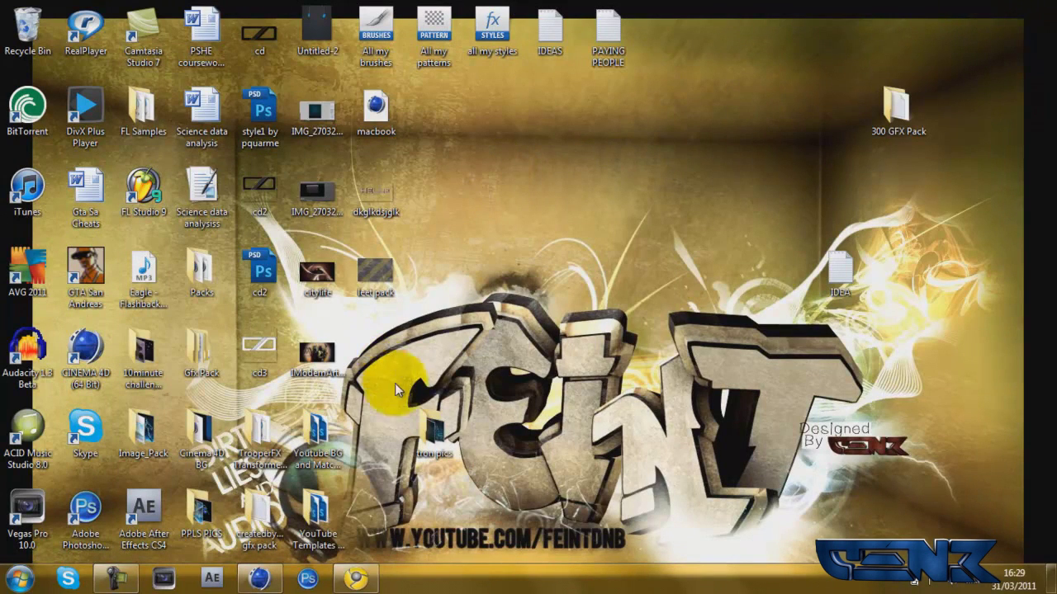
double_click(392, 214)
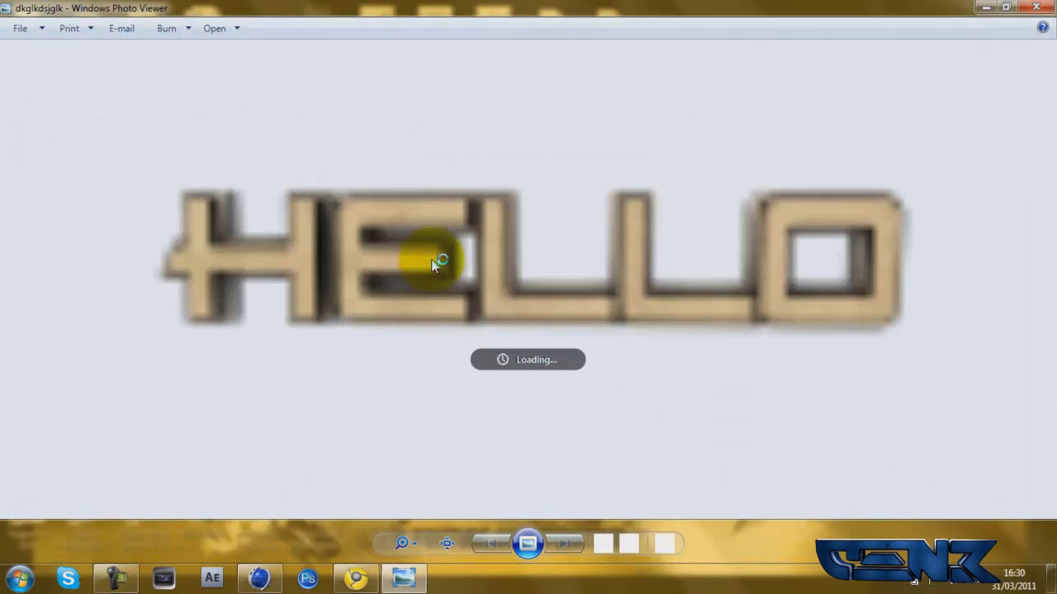
left_click(447, 544)
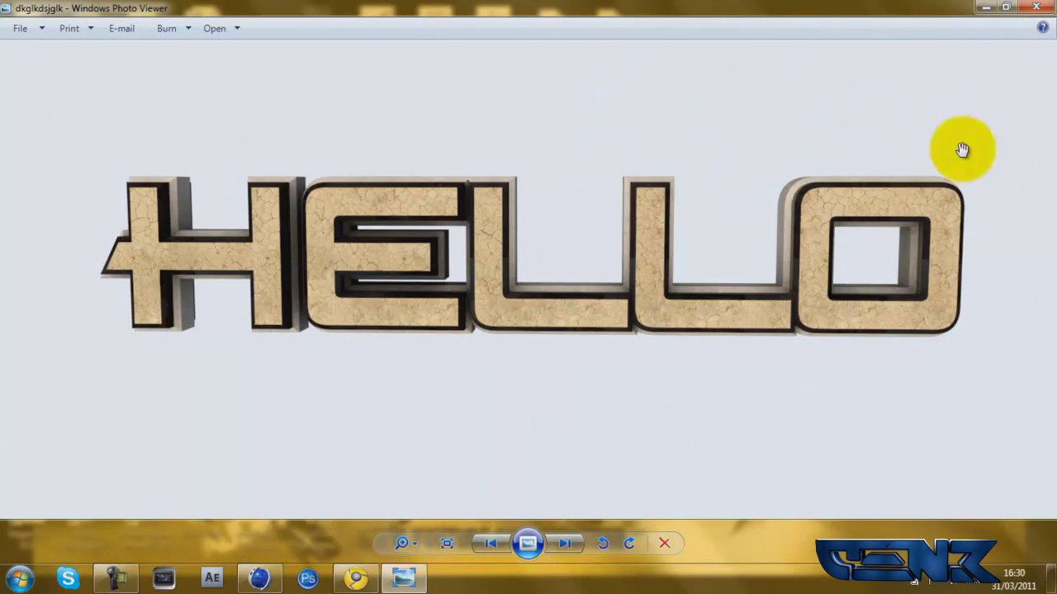
left_click(1035, 7)
Step: Close the Picture Viewer and switch the render output format to AVI Movie
left_click(258, 577)
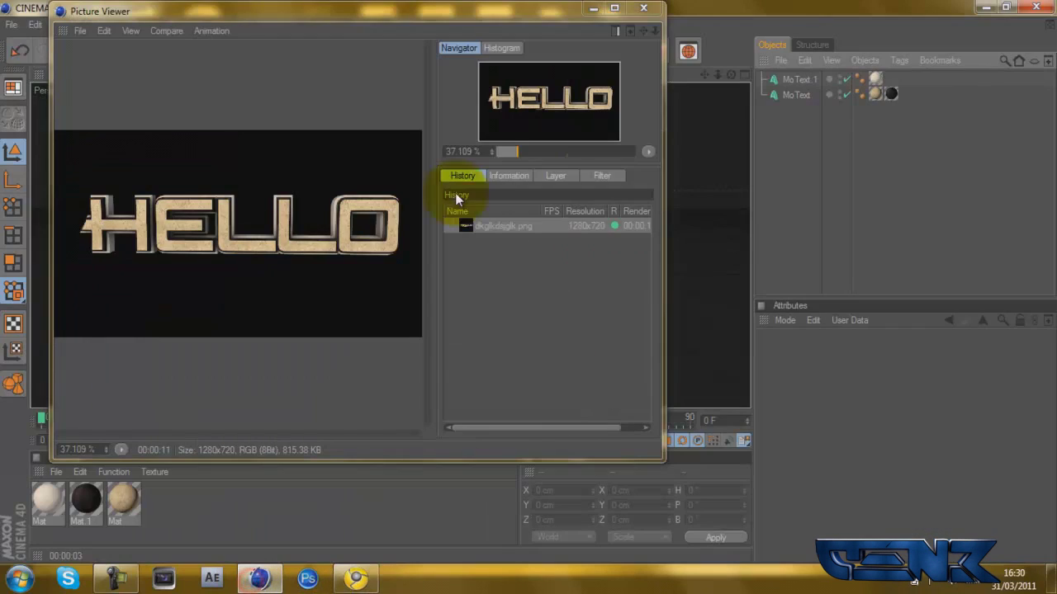
left_click(637, 10)
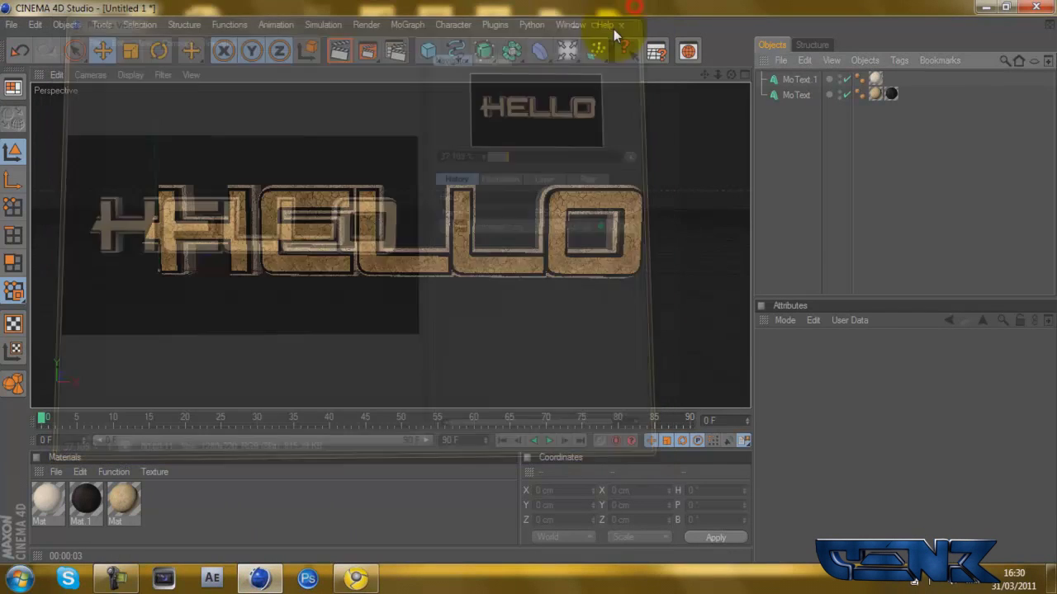
left_click(396, 50)
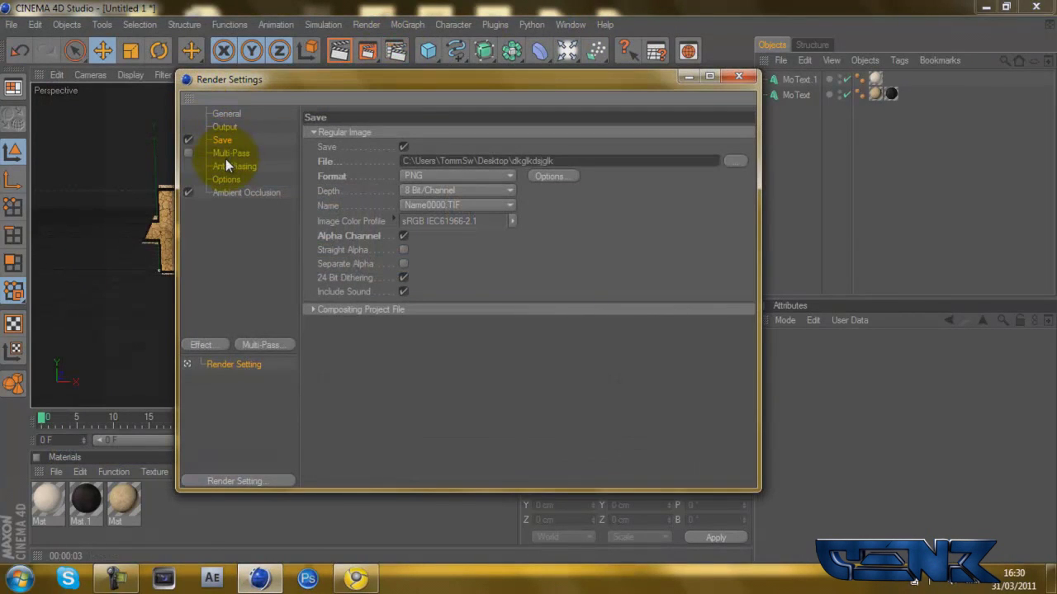
left_click(450, 175)
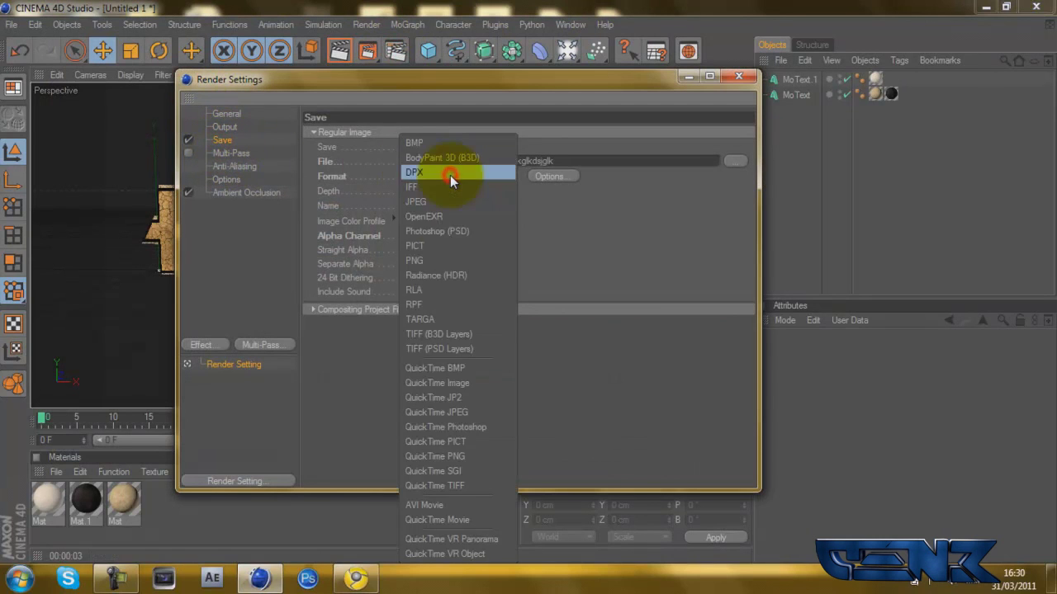
left_click(448, 504)
Step: Set the AVI compressor to the Intel IYUV codec and verify the output stays 1280x720
left_click(545, 177)
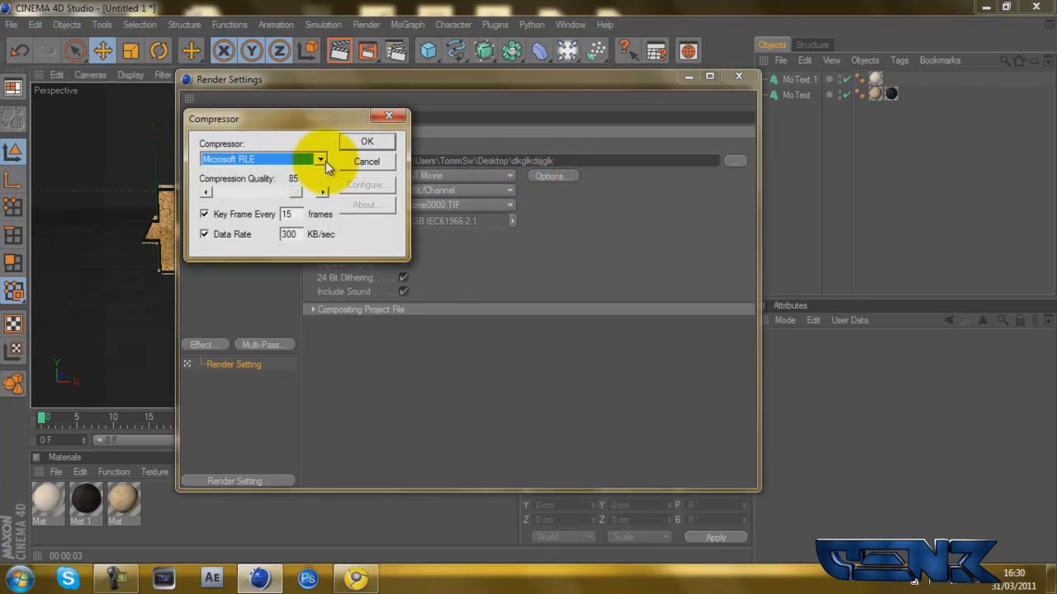
left_click(318, 159)
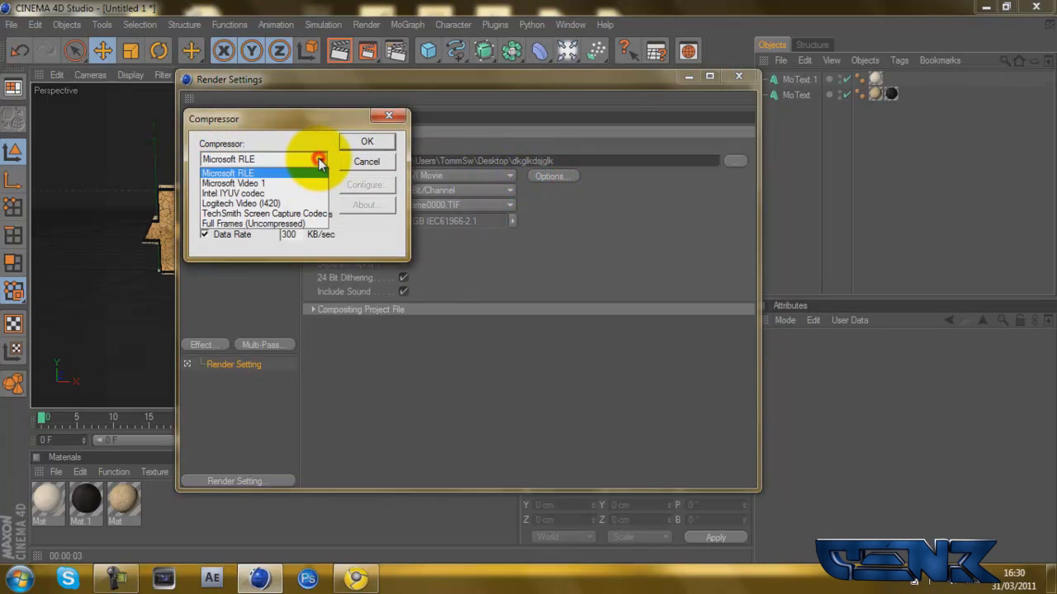
left_click(277, 194)
left_click(366, 142)
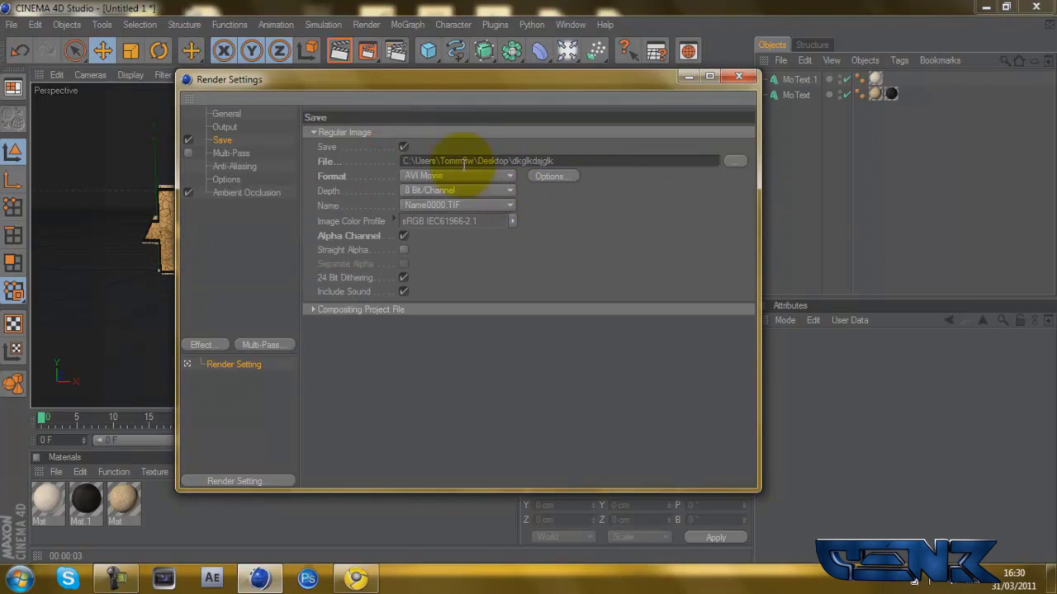
left_click(220, 114)
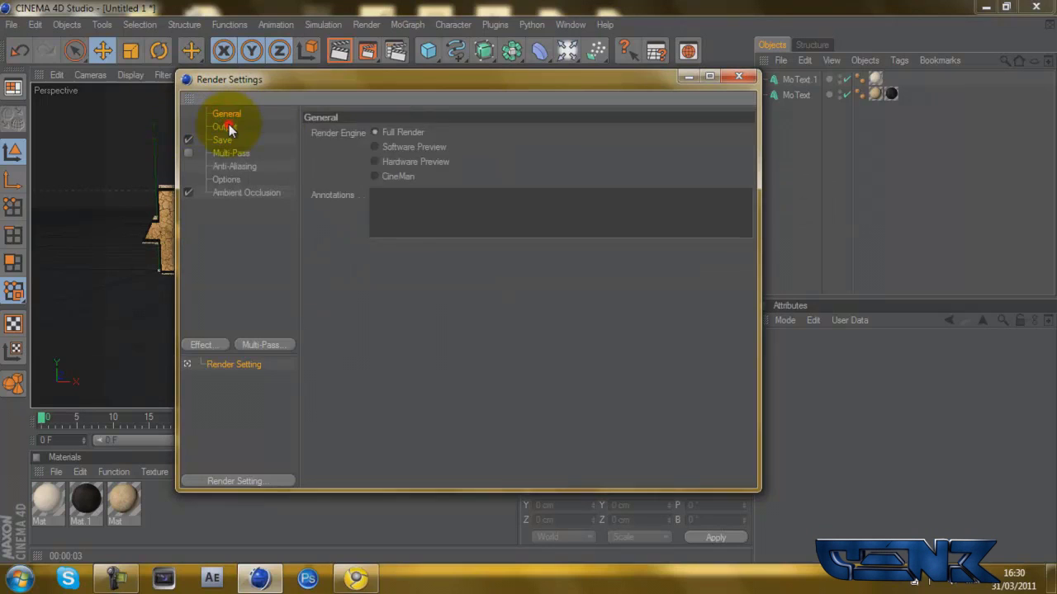
left_click(224, 127)
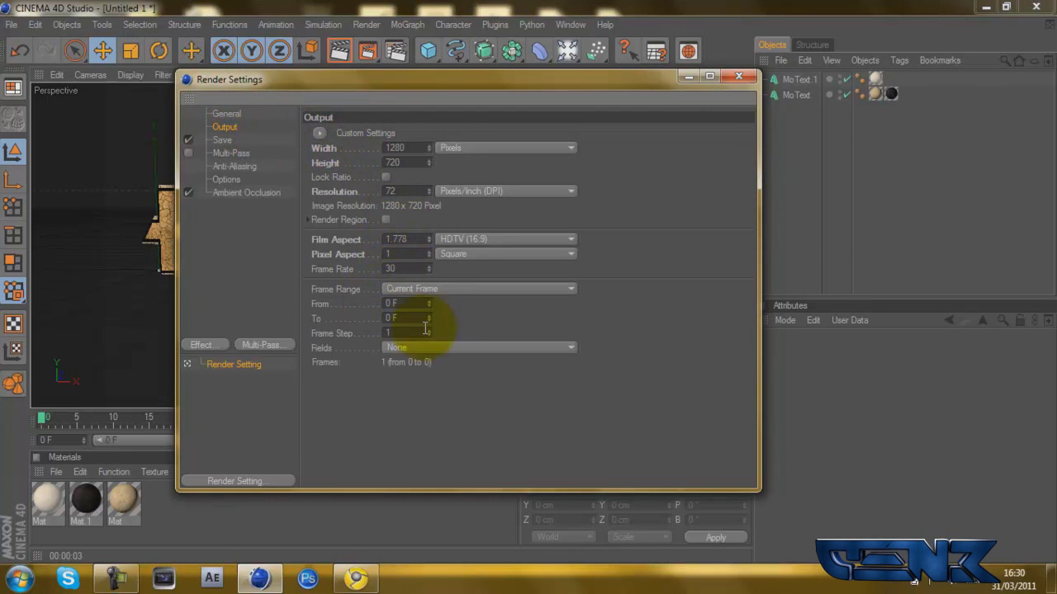
left_click(222, 140)
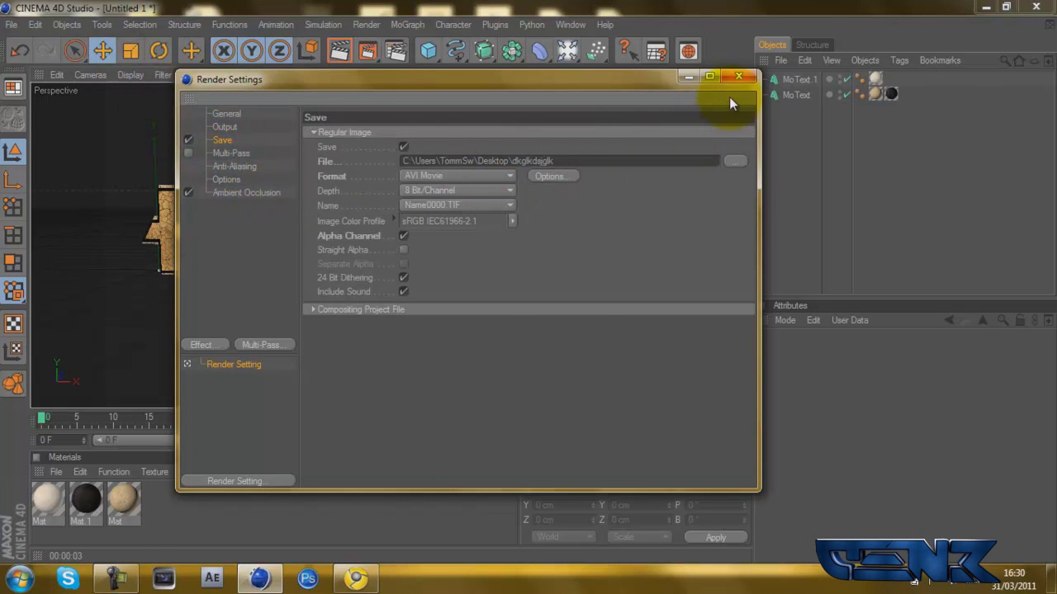
left_click(739, 78)
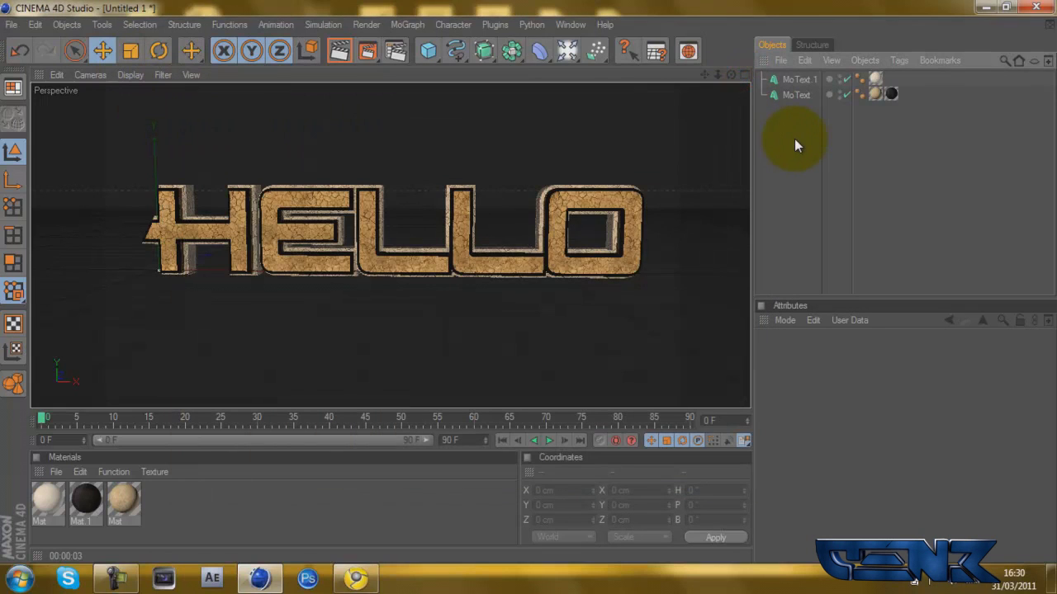